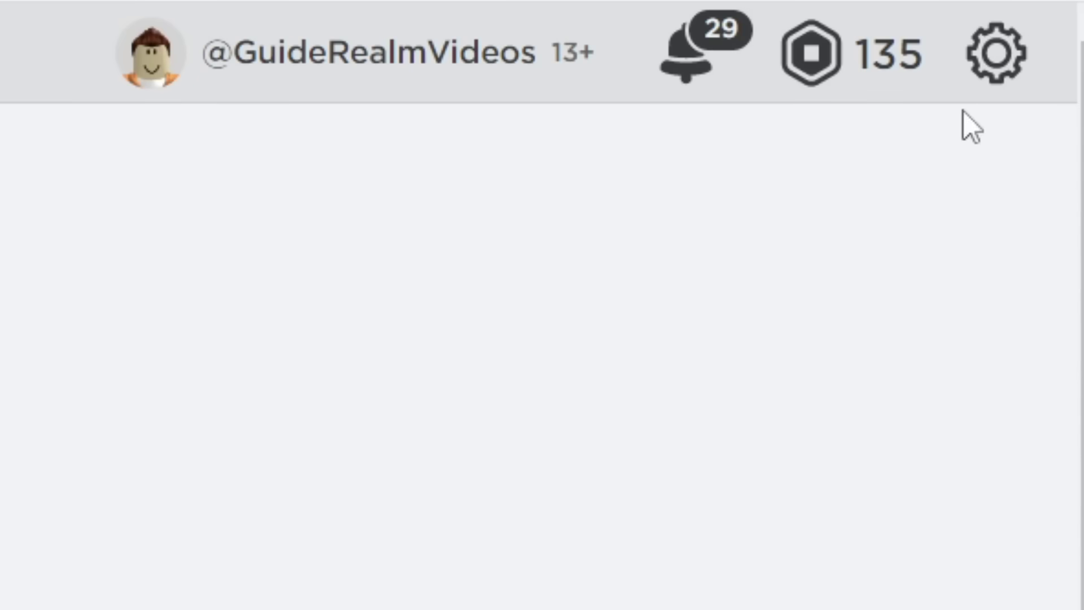
Go from the gear account menu to Settings and then the Privacy page.
{"action": "left_click", "coordinate": [1054, 73]}
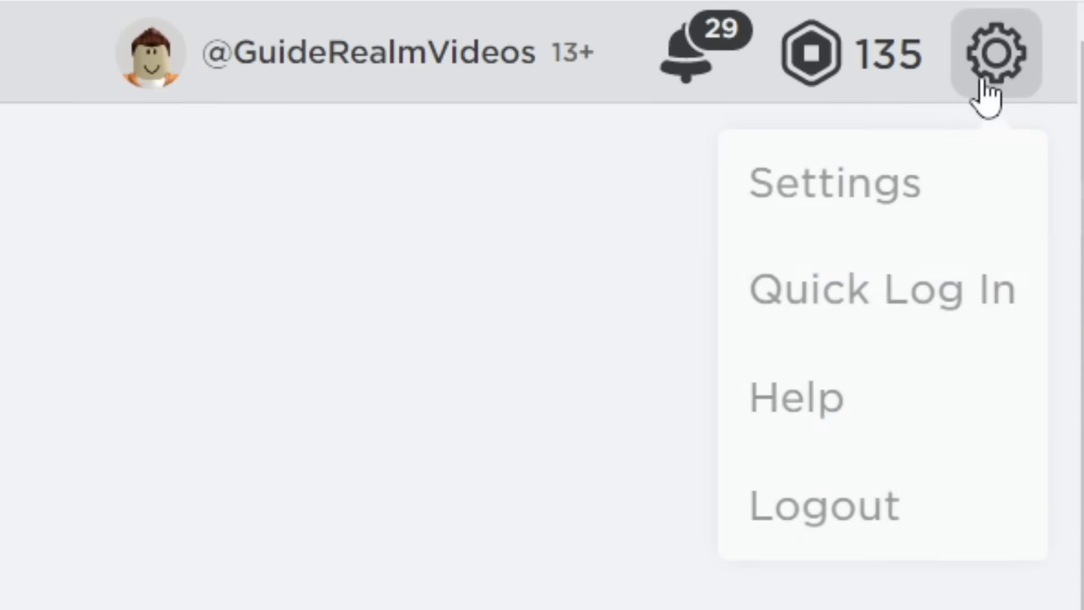
{"action": "left_click", "coordinate": [939, 175]}
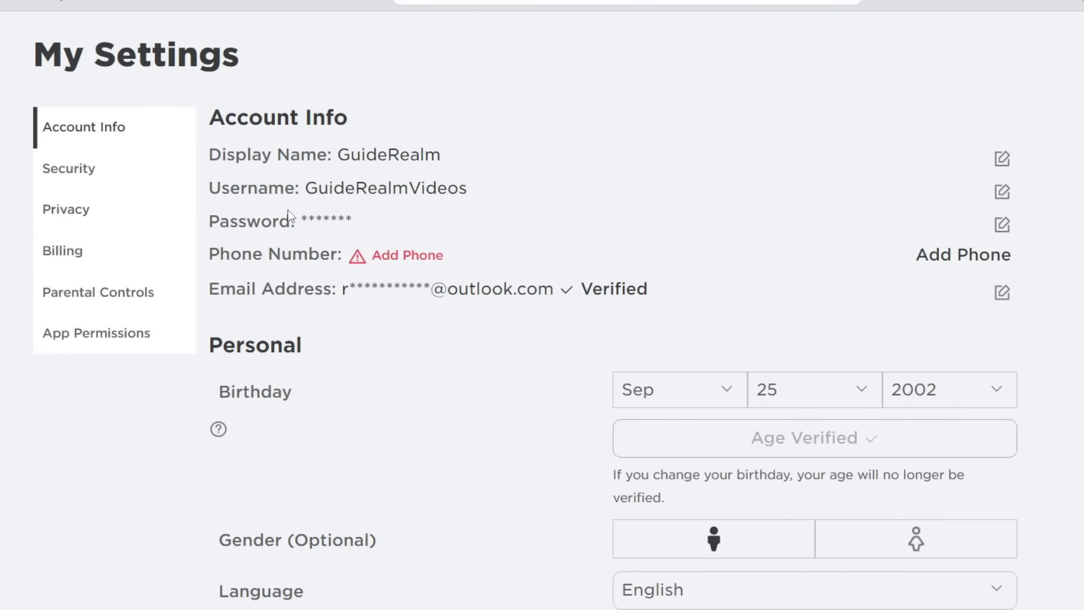
{"action": "left_click", "coordinate": [89, 224]}
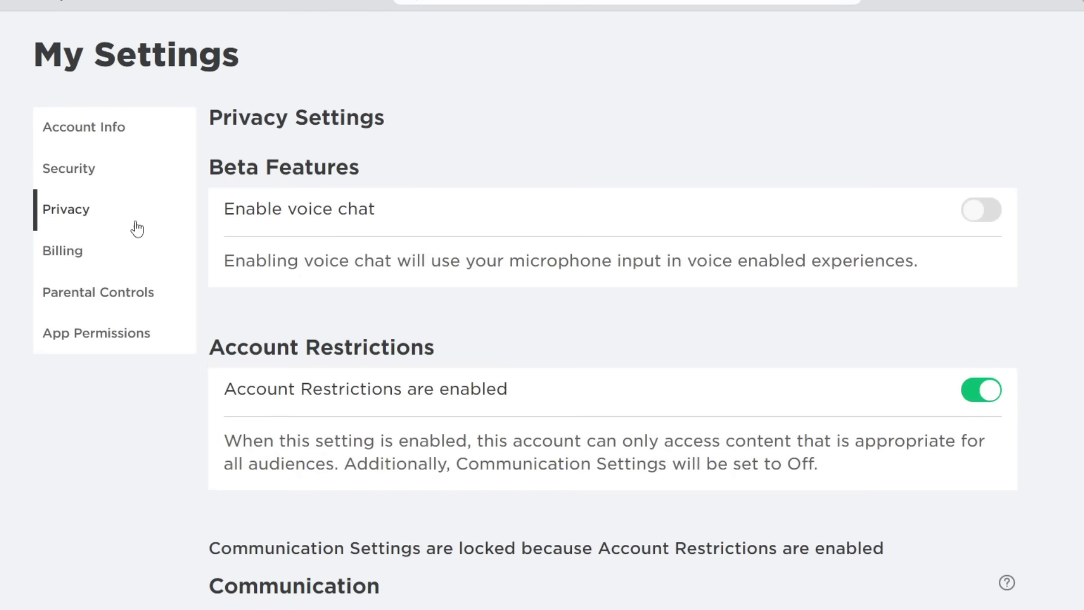
{"action": "scroll", "coordinate": [324, 268], "scroll_direction": "down", "scroll_amount": 1}
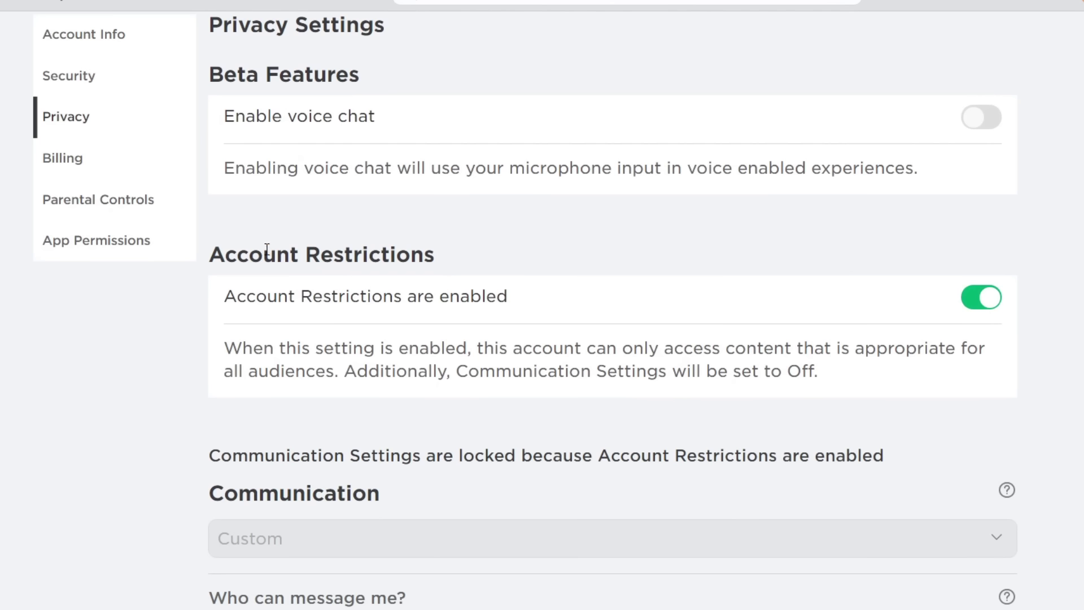
Switch the Account Restrictions toggle off, unlocking the Communication settings.
{"action": "left_click", "coordinate": [981, 298]}
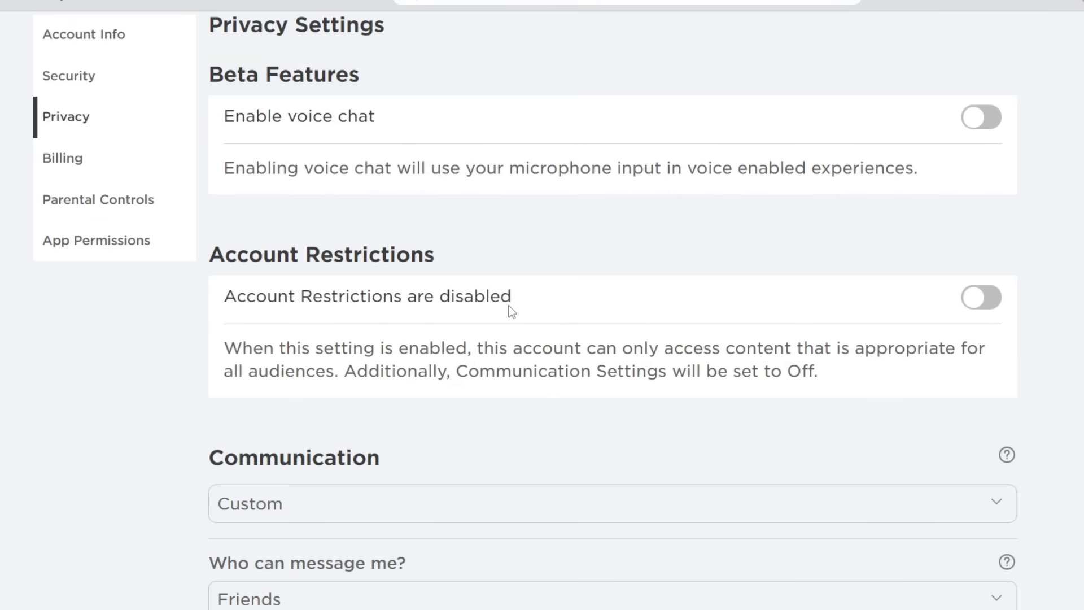
{"action": "scroll", "coordinate": [509, 305], "scroll_direction": "down", "scroll_amount": 2}
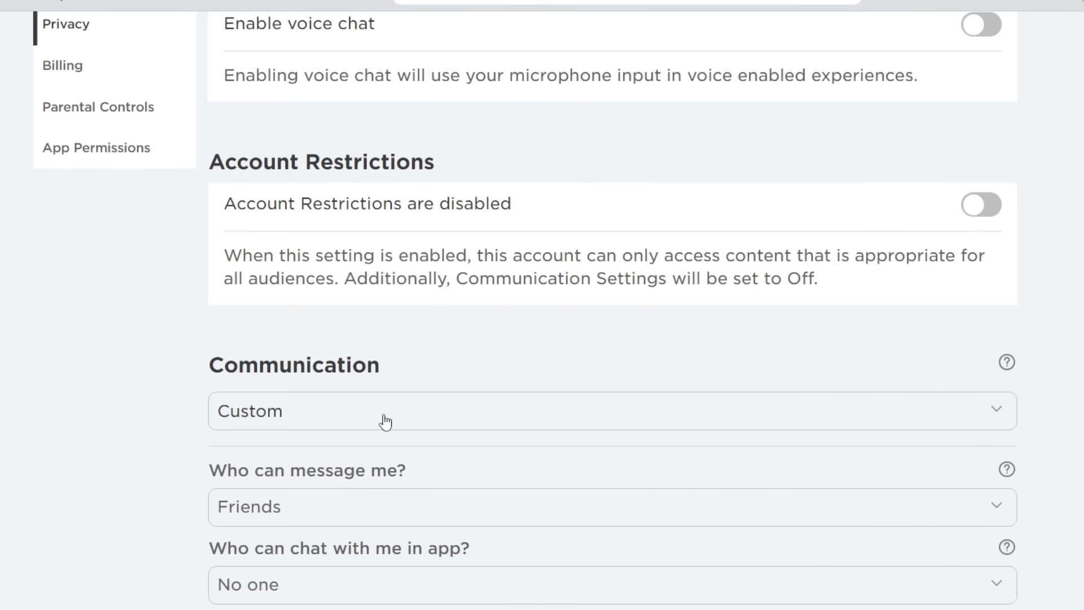
{"action": "scroll", "coordinate": [329, 342], "scroll_direction": "down", "scroll_amount": 2}
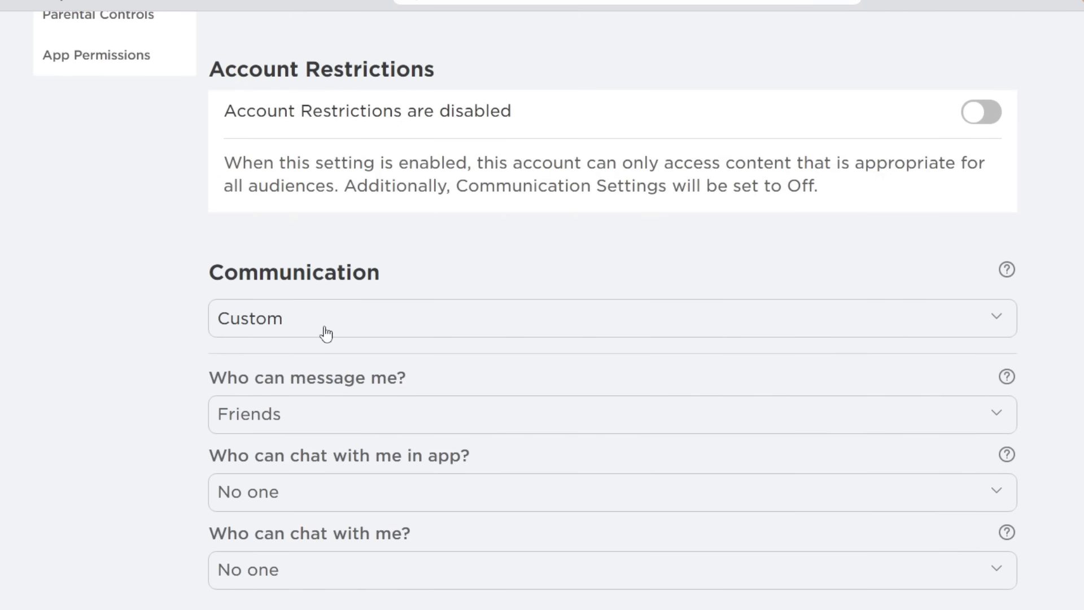
Set the Communication preset to Default, then back to Custom.
{"action": "left_click", "coordinate": [321, 331]}
{"action": "left_click", "coordinate": [282, 347]}
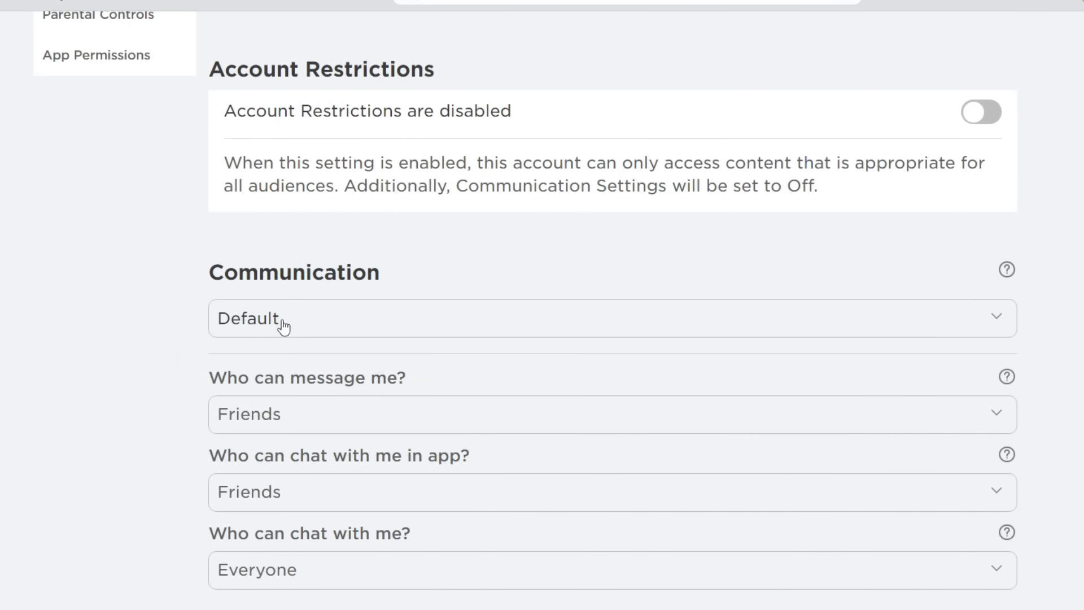
{"action": "left_click", "coordinate": [284, 324]}
{"action": "left_click", "coordinate": [289, 367]}
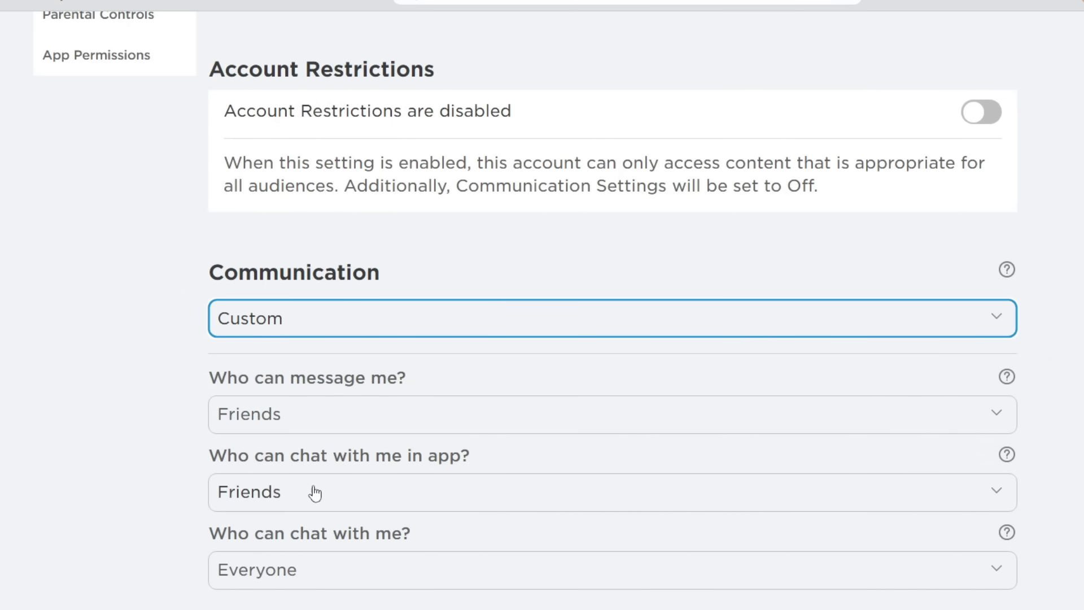
{"action": "scroll", "coordinate": [275, 508], "scroll_direction": "down", "scroll_amount": 1}
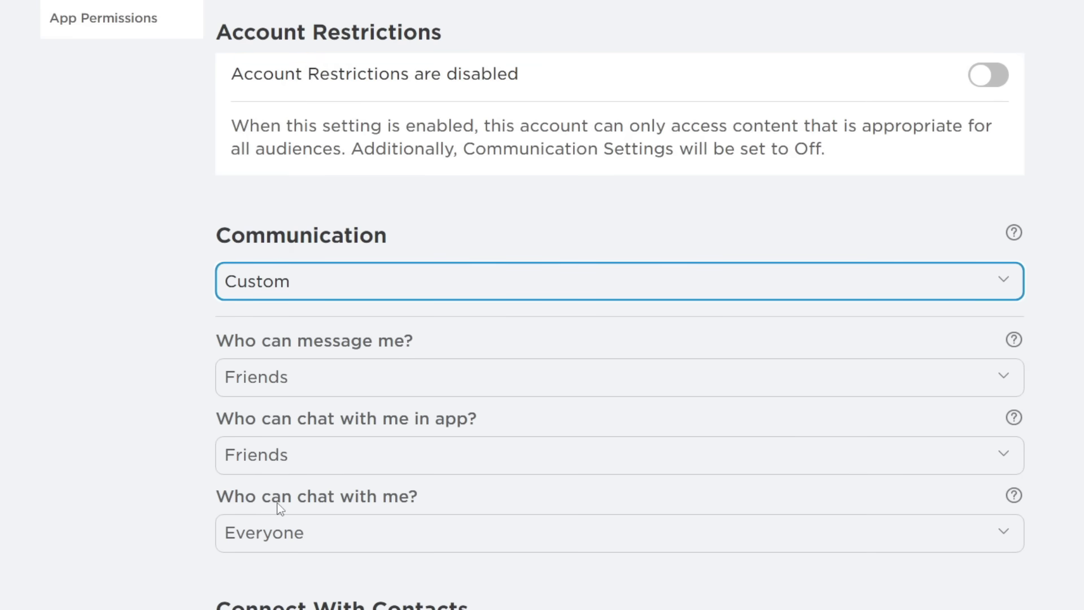
Set 'Who can chat with me?' to Everyone and in-app chat to Friends.
{"action": "left_click", "coordinate": [298, 543]}
{"action": "left_click", "coordinate": [292, 564]}
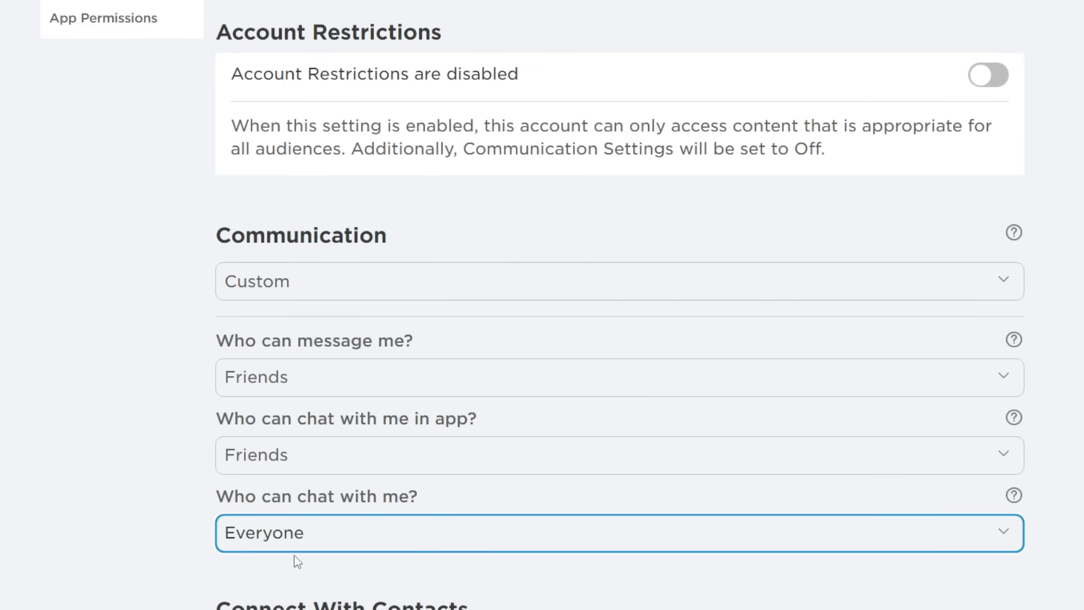
{"action": "left_click", "coordinate": [402, 460]}
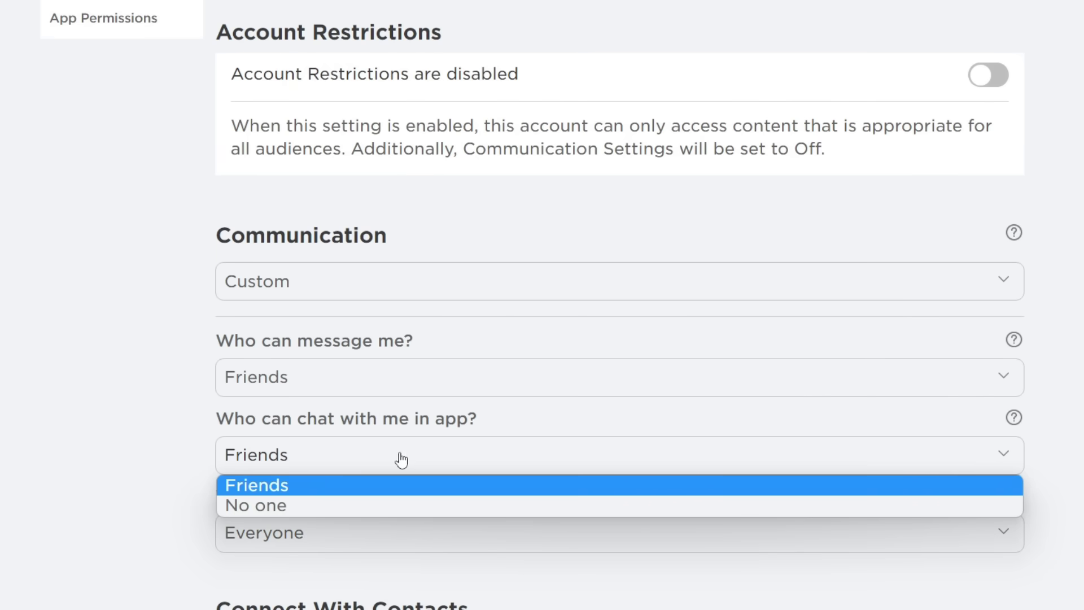
{"action": "left_click", "coordinate": [384, 484]}
{"action": "left_click", "coordinate": [288, 457]}
{"action": "left_click", "coordinate": [287, 485]}
Keep messaging at Friends, confirm chat stays Everyone, and return to the Roblox home page.
{"action": "left_click", "coordinate": [296, 374]}
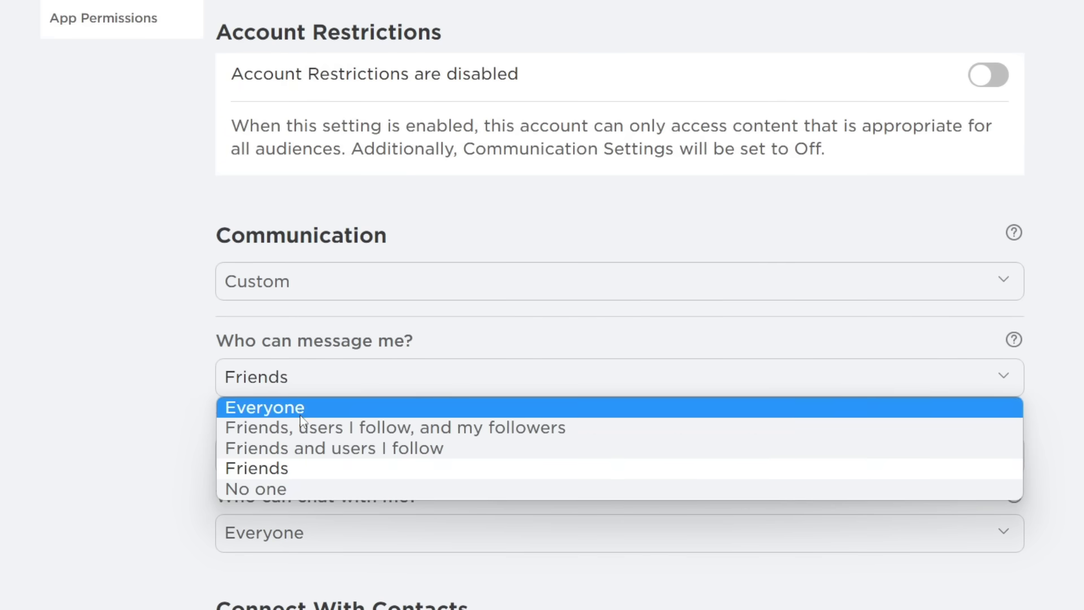
{"action": "left_click", "coordinate": [283, 472]}
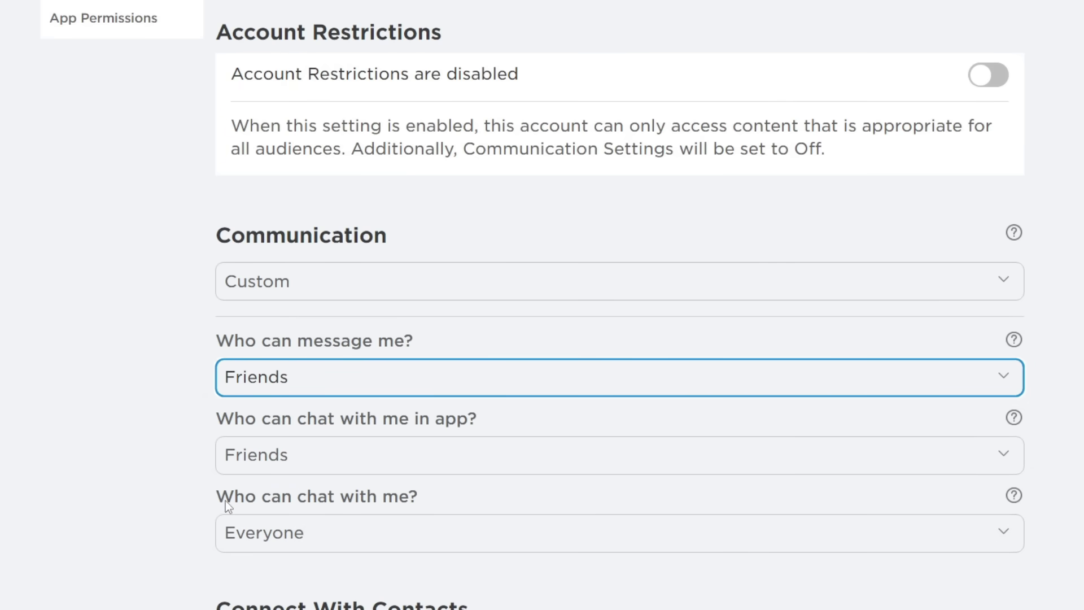
{"action": "left_click", "coordinate": [313, 533]}
{"action": "left_click", "coordinate": [397, 412]}
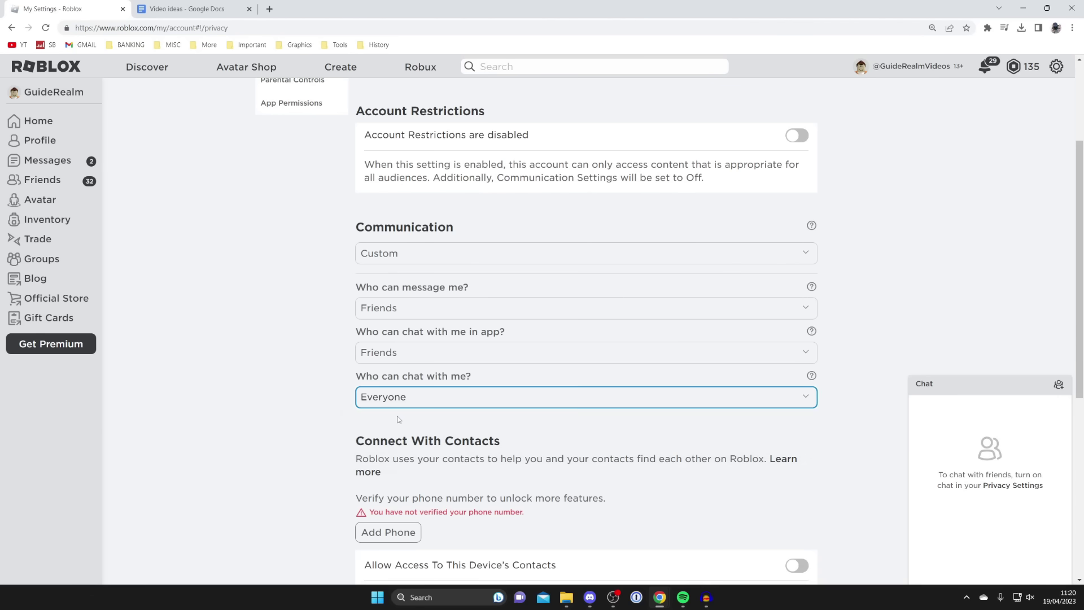
{"action": "scroll", "coordinate": [397, 418], "scroll_direction": "down", "scroll_amount": 4}
{"action": "scroll", "coordinate": [398, 419], "scroll_direction": "up", "scroll_amount": 3}
{"action": "scroll", "coordinate": [398, 418], "scroll_direction": "up", "scroll_amount": 3}
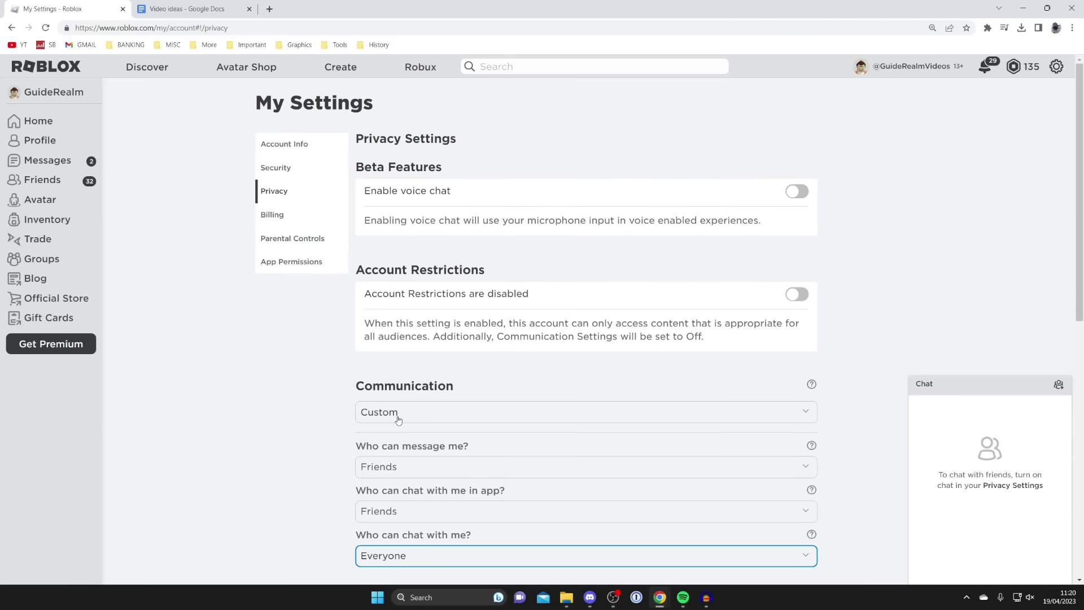
{"action": "left_click", "coordinate": [60, 131]}
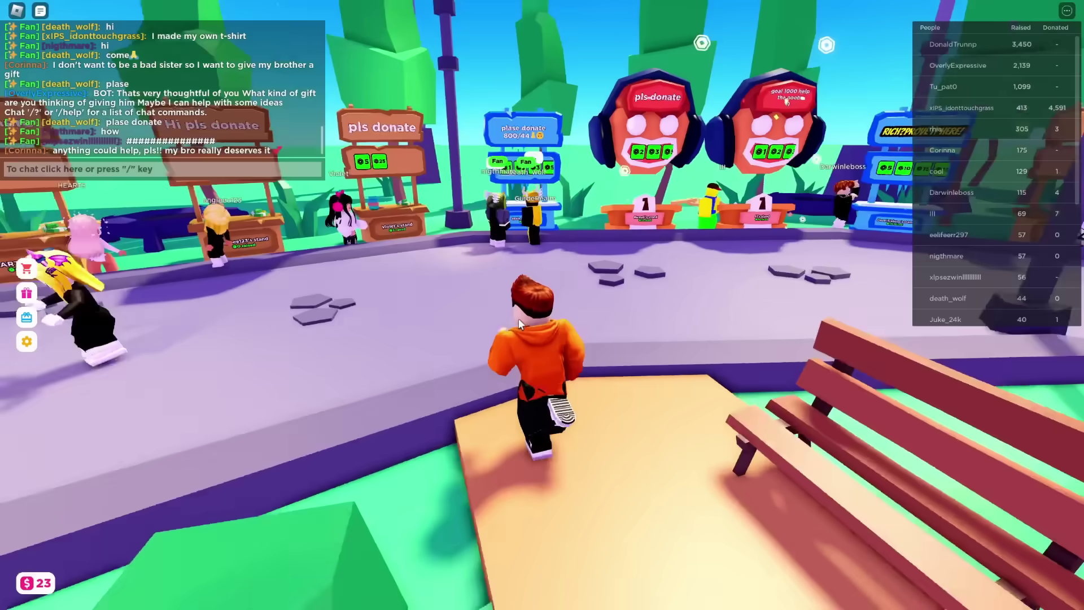
Walk into the PLS DONATE plaza and send 'hi' in the game chat.
{"action": "key", "text": "w"}
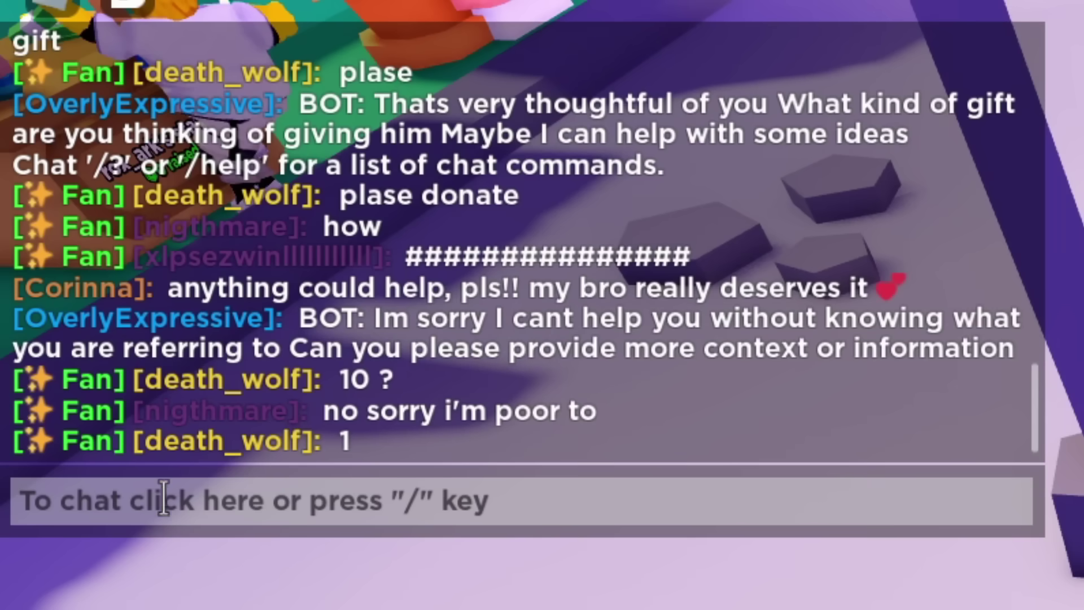
{"action": "left_click", "coordinate": [305, 508]}
{"action": "type", "text": "hi"}
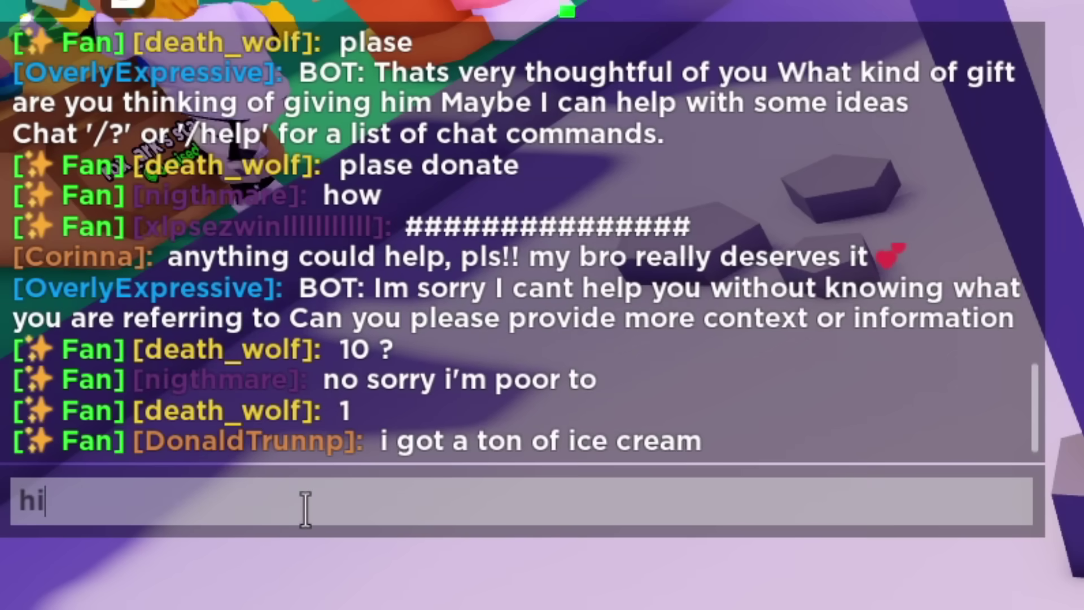
{"action": "key", "text": "Return"}
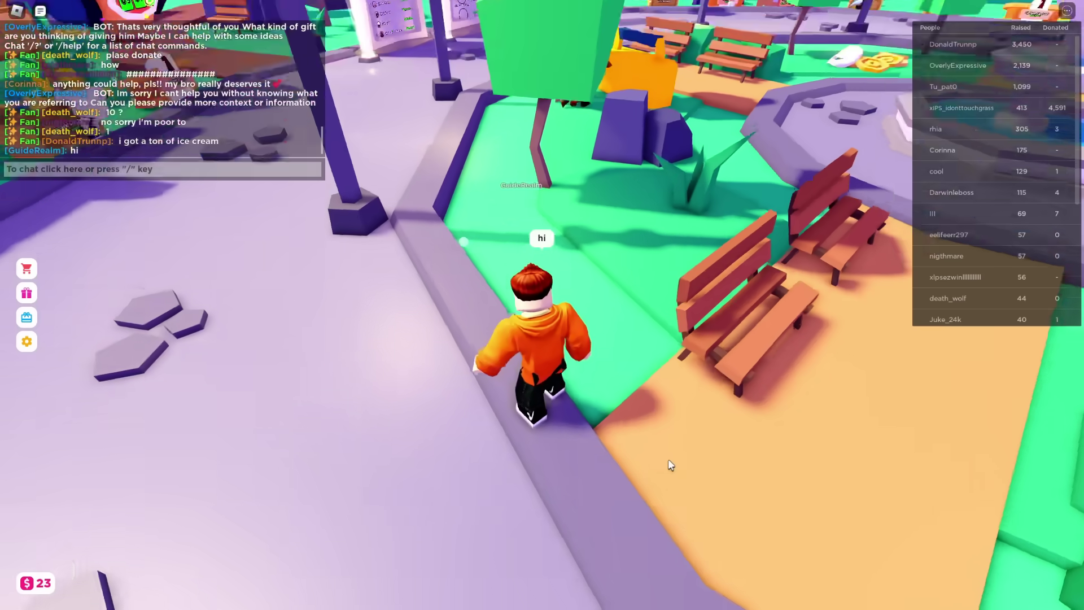
Rotate the camera and walk the avatar past the benches and booth row.
{"action": "left_click_drag", "start_coordinate": [669, 464], "coordinate": [668, 458]}
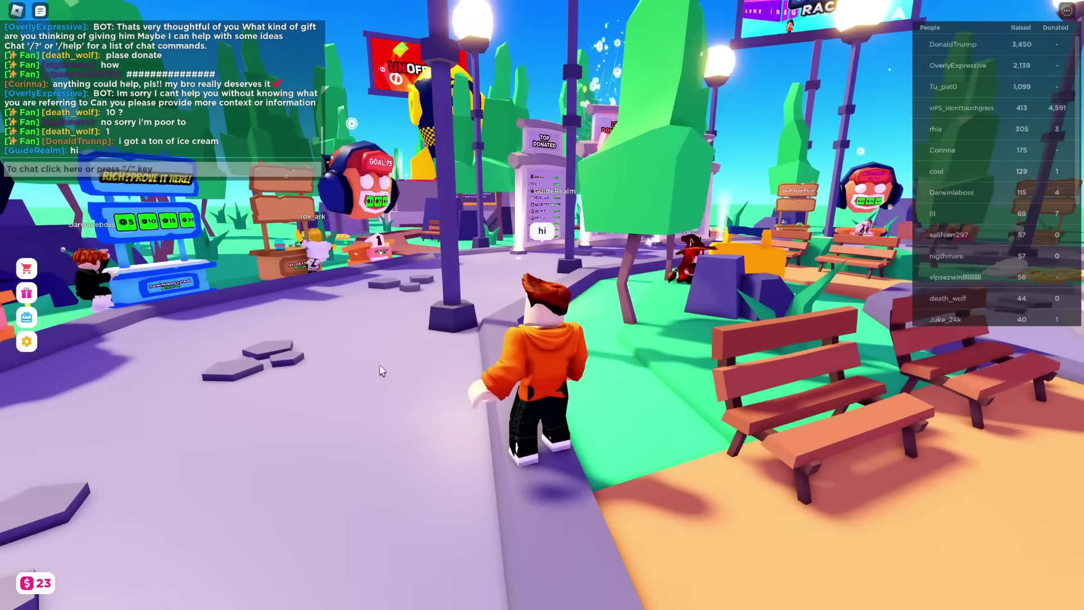
{"action": "key", "text": "a"}
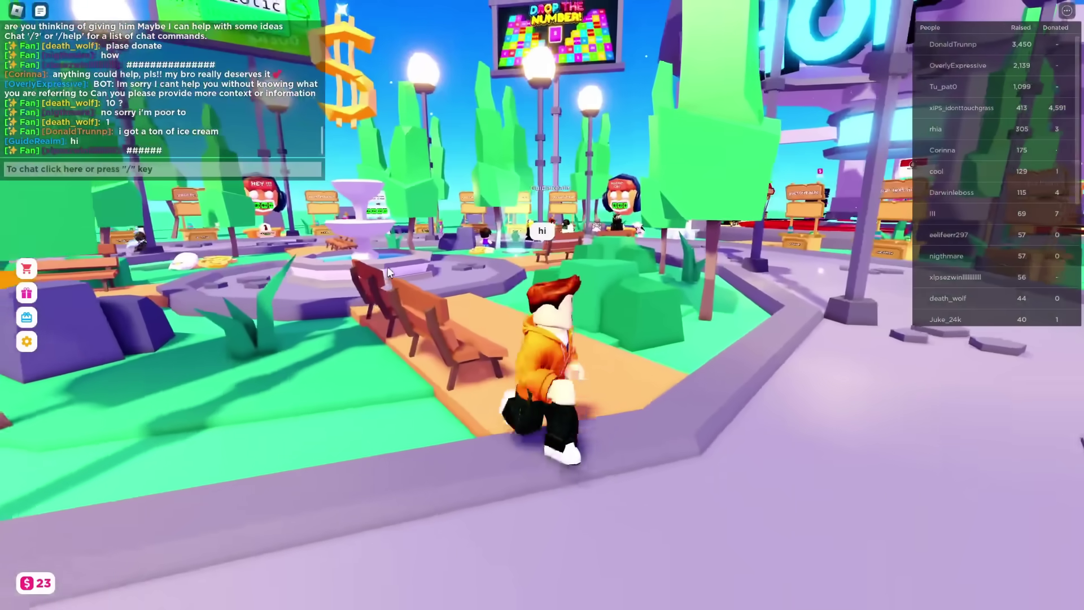
{"action": "key", "text": "s"}
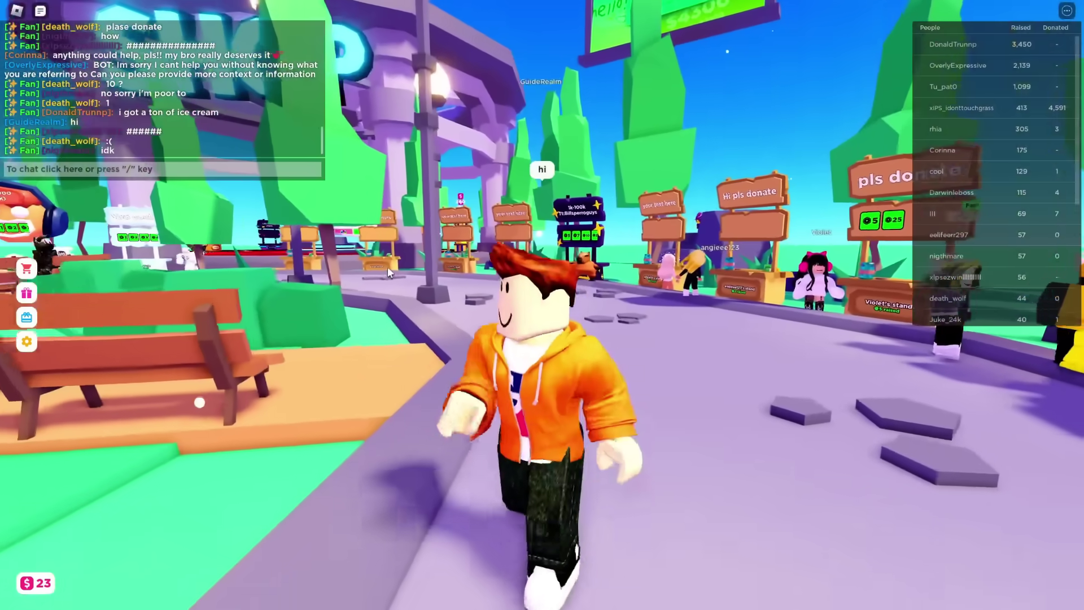